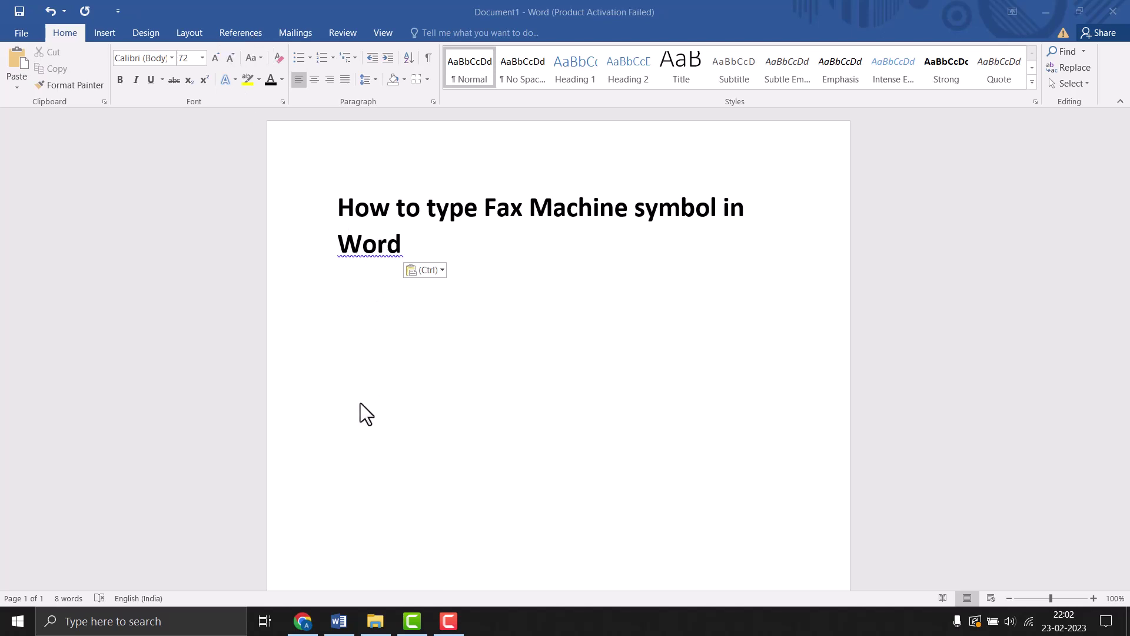
Place the caret below the heading and reach the Symbol list from the Insert ribbon.
left_click(368, 374)
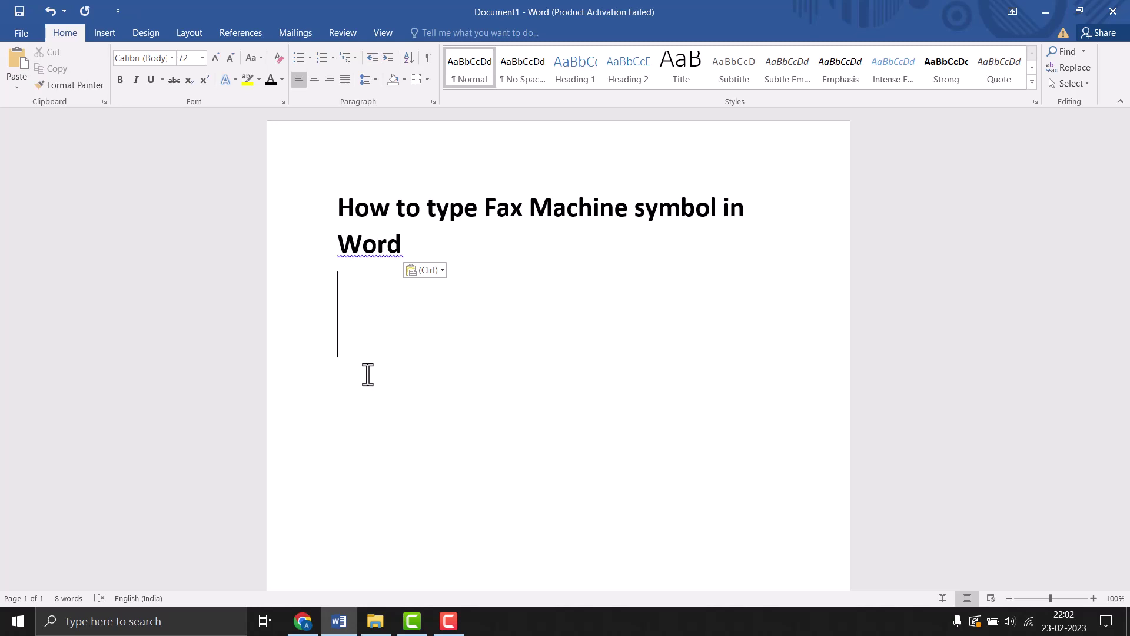
left_click(106, 34)
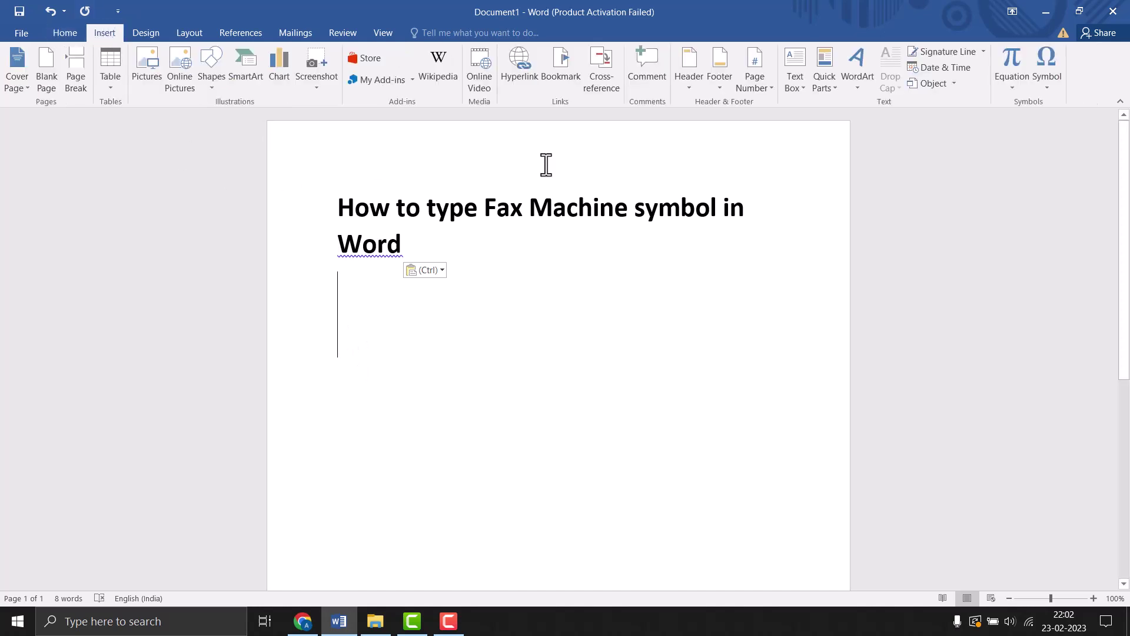
left_click(1053, 80)
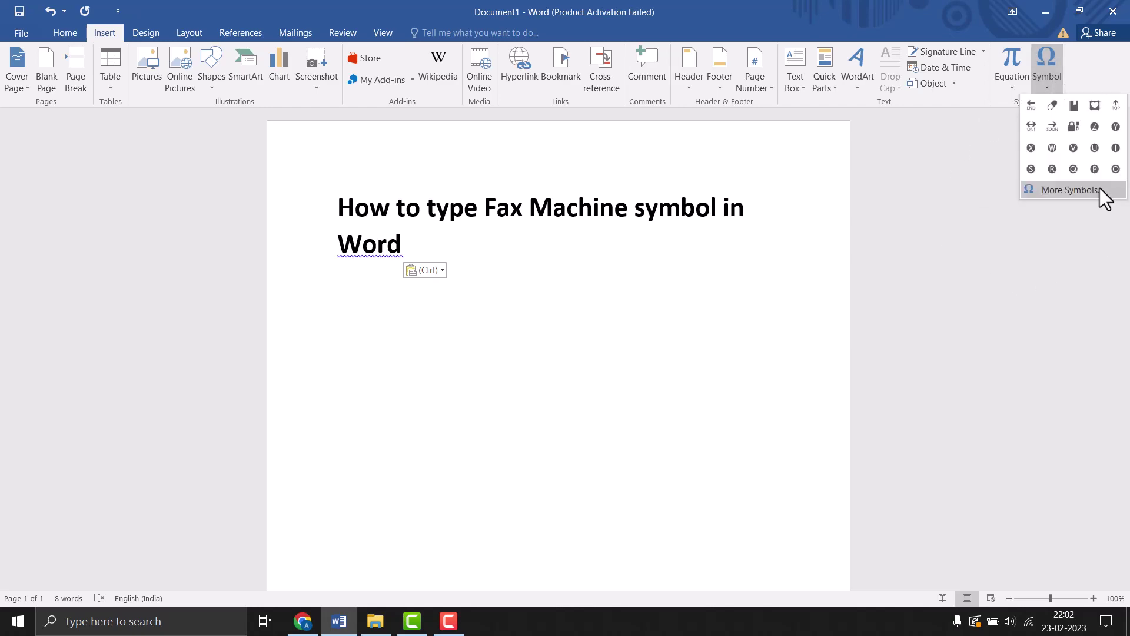
left_click(1085, 189)
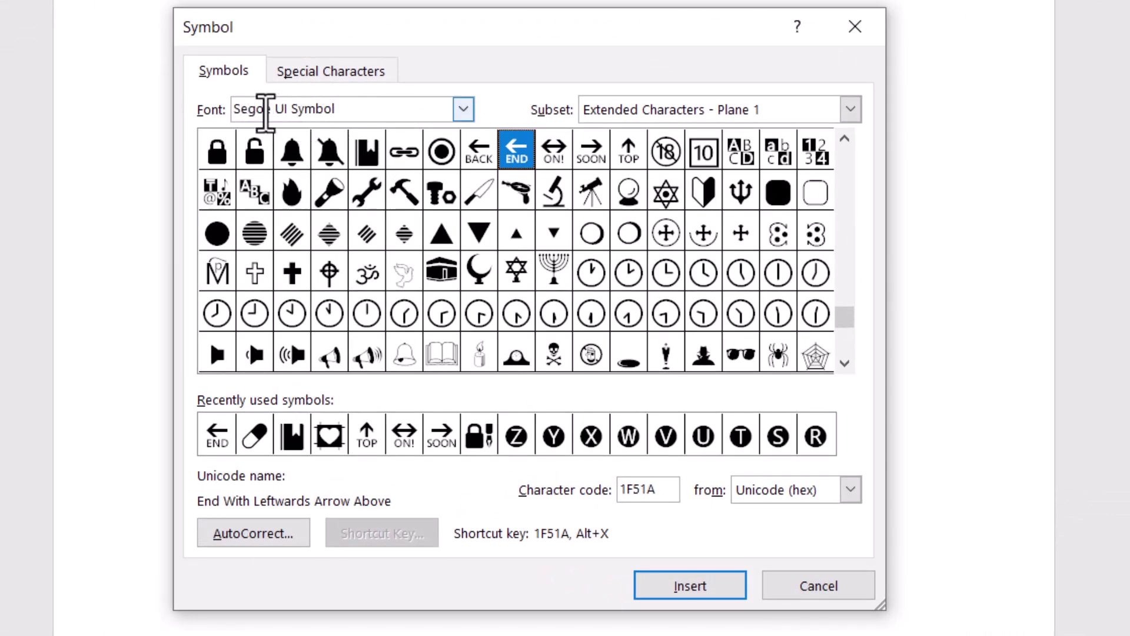
left_click(463, 109)
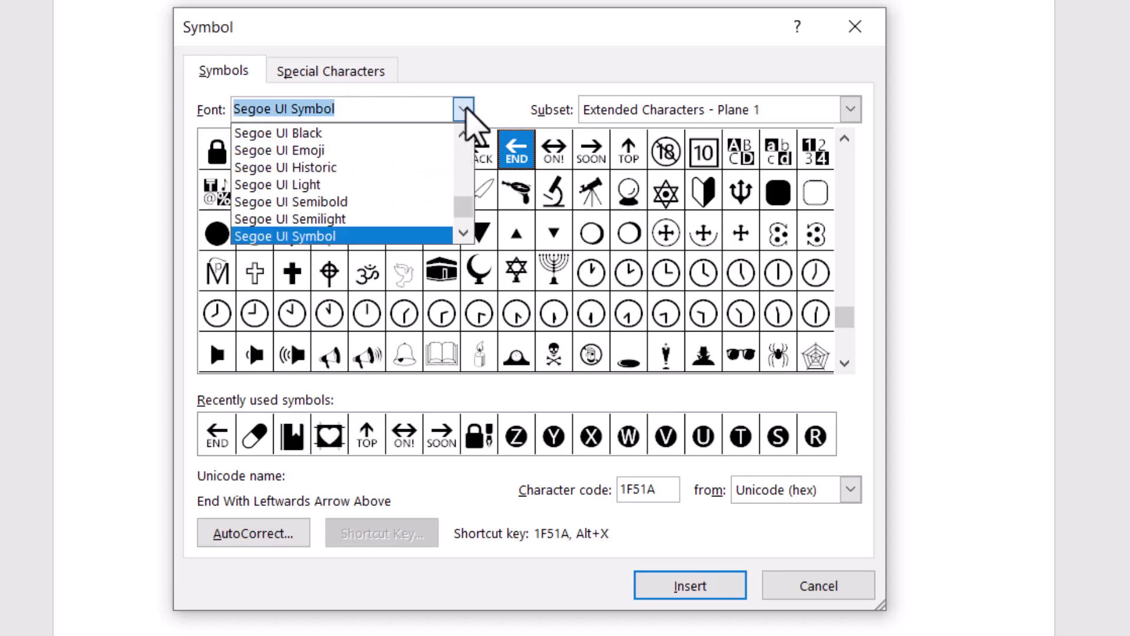
left_click(328, 236)
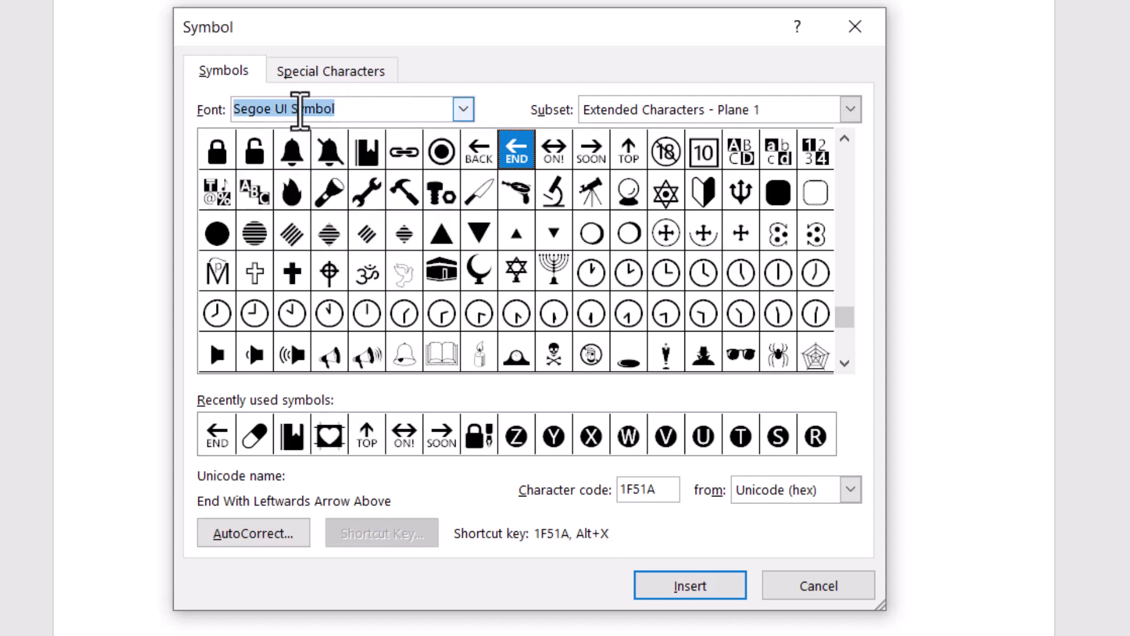
Select the current character code and scroll the Segoe UI Symbol grid back toward earlier symbols.
left_click_drag(678, 491, 565, 485)
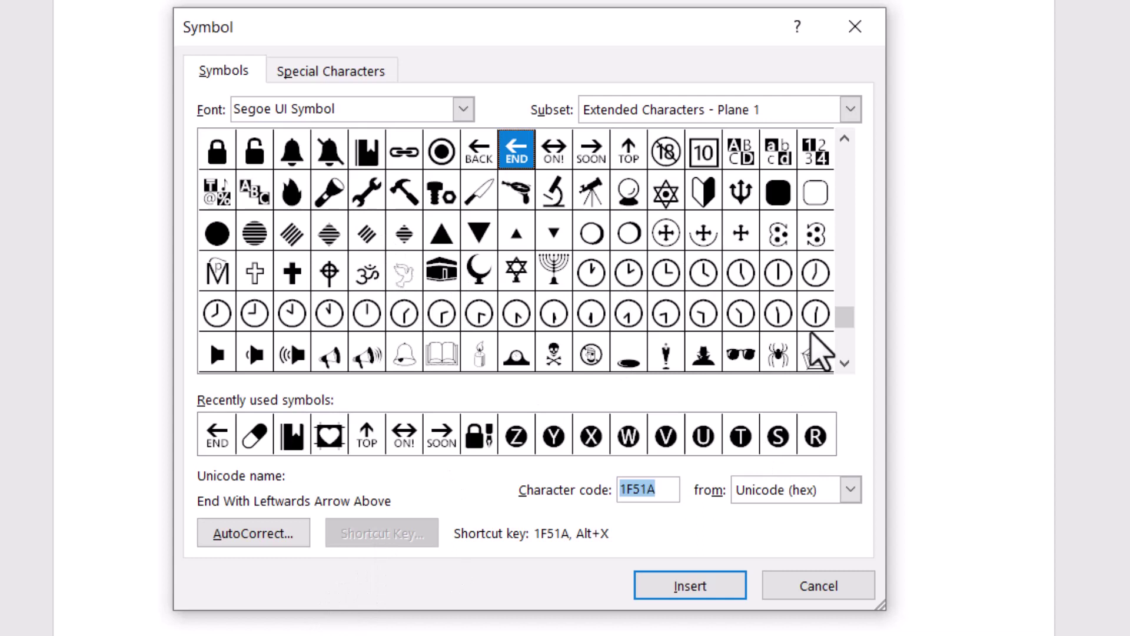
left_click(844, 140)
left_click(843, 140)
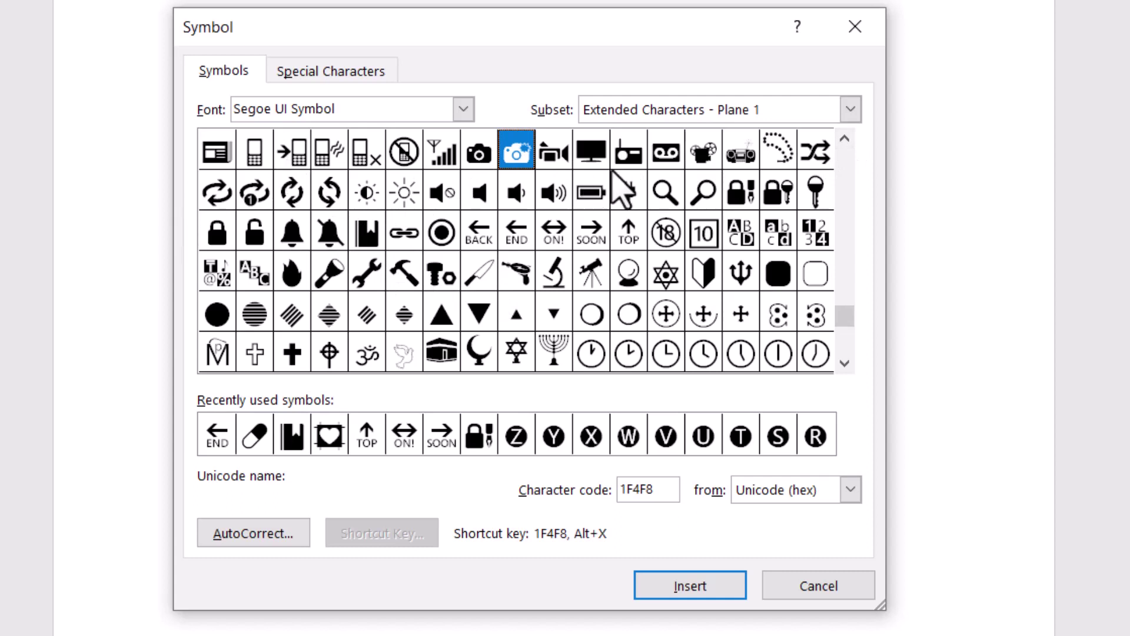
left_click(844, 138)
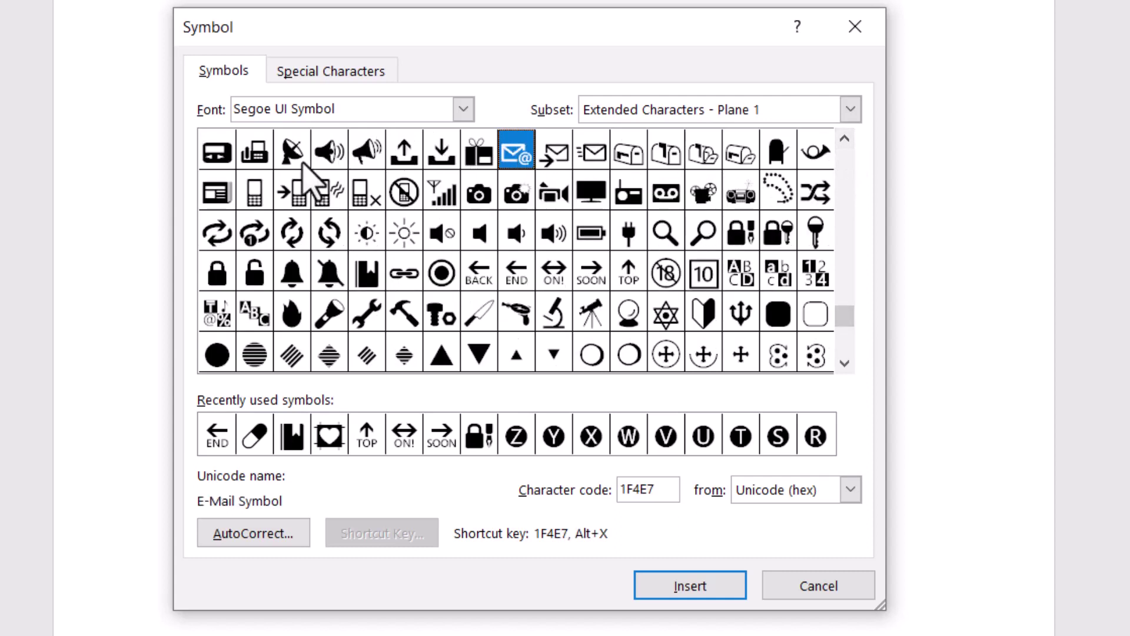
left_click(844, 138)
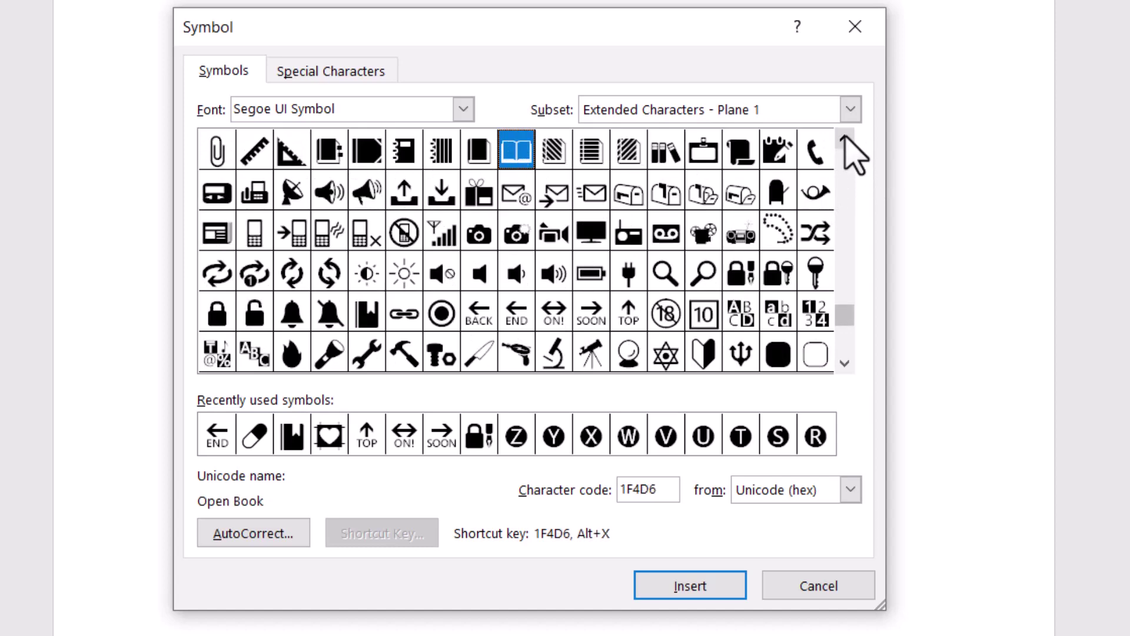
left_click(844, 142)
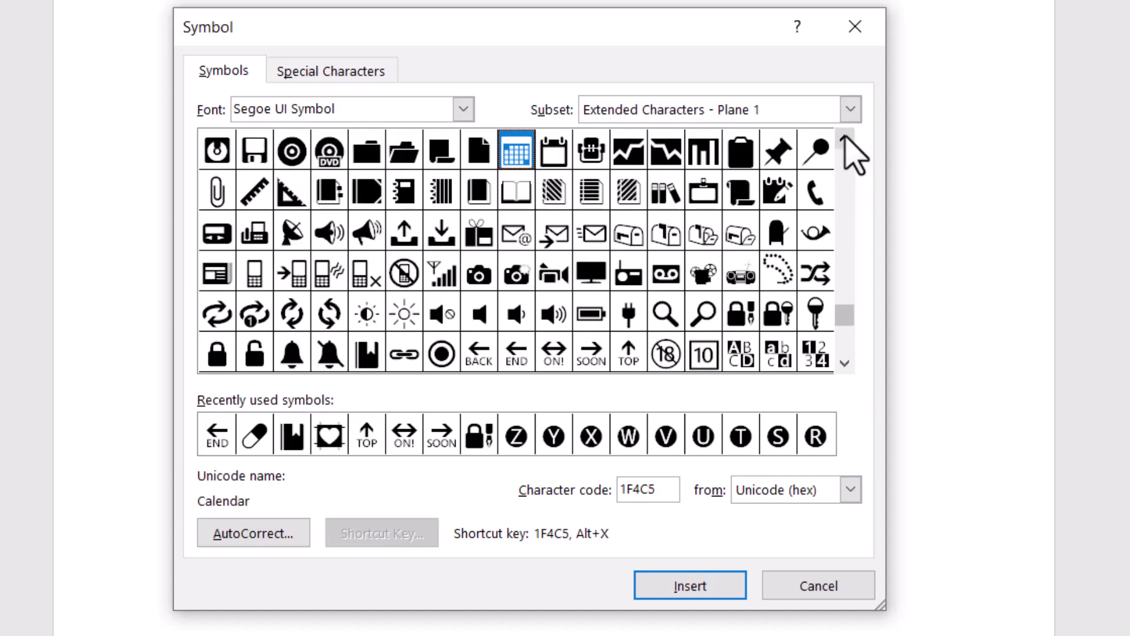
left_click(845, 142)
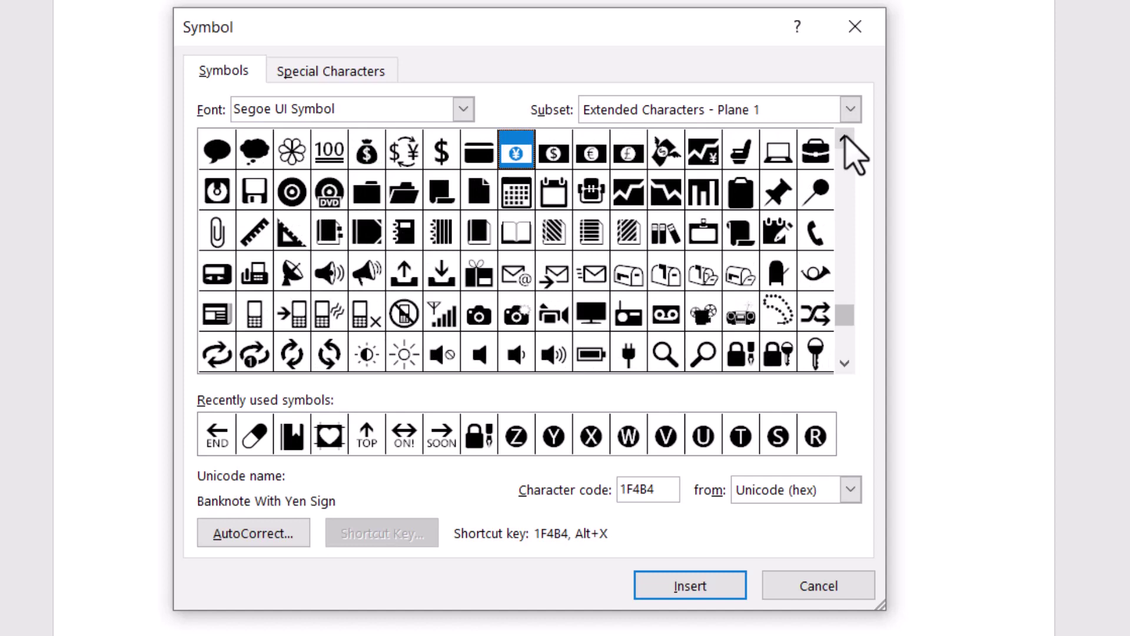
double_click(845, 141)
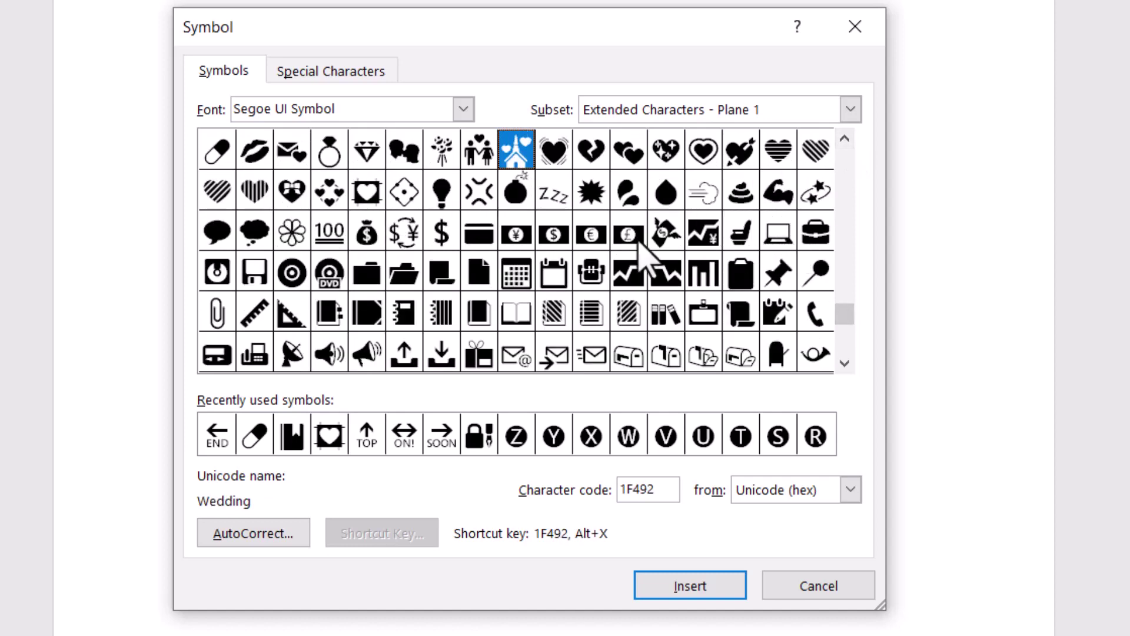
left_click(845, 139)
left_click(845, 139)
left_click(845, 139)
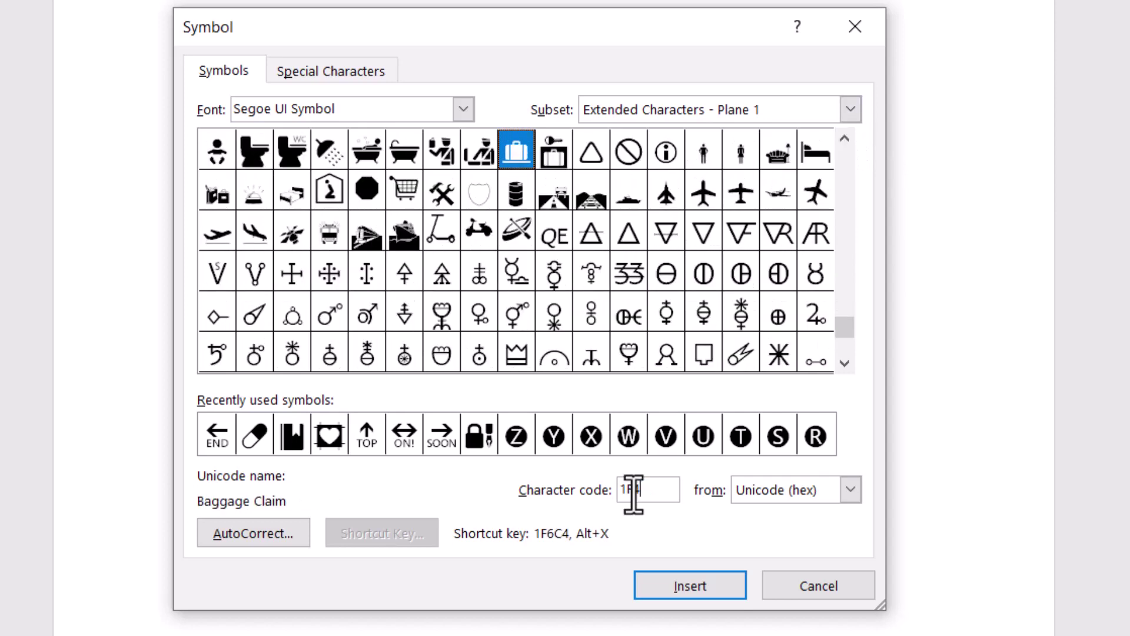
type("E0")
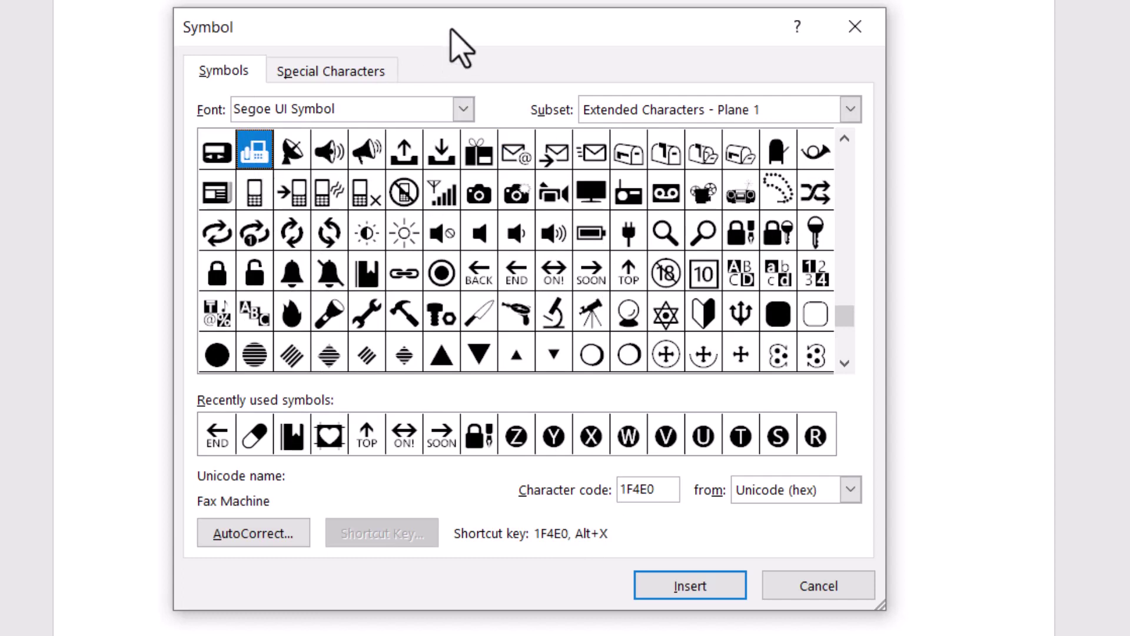
Move the Symbol dialog aside and select the fax machine code 1F4E0.
left_click_drag(450, 30, 499, 29)
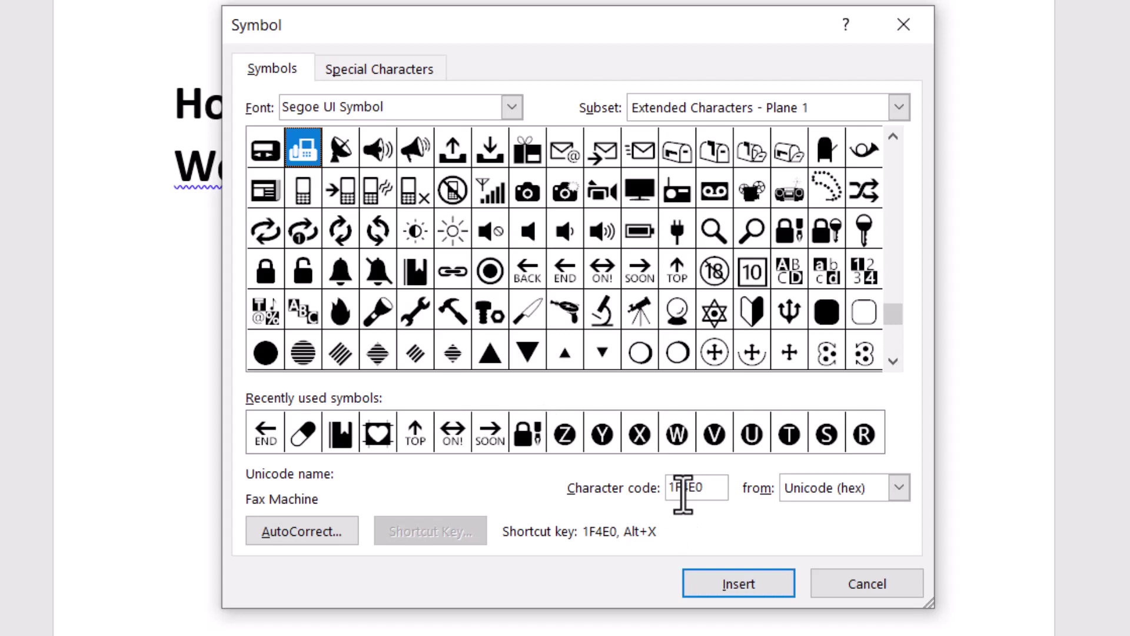
left_click_drag(714, 491, 644, 498)
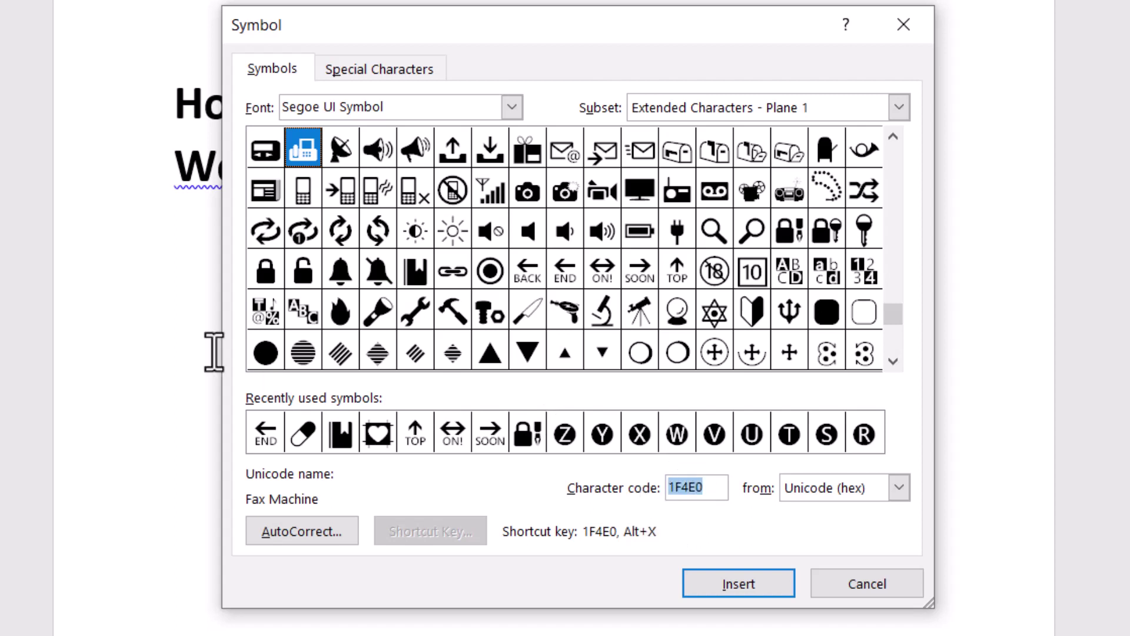
Insert the Fax Machine symbol on the line below the heading.
left_click(191, 307)
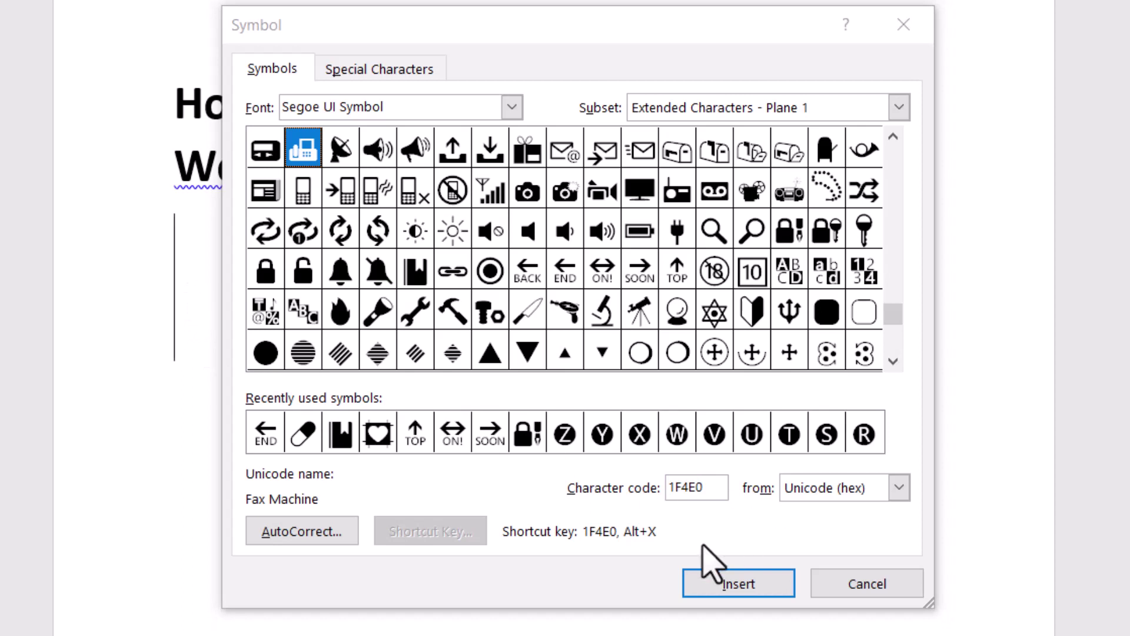
left_click(738, 585)
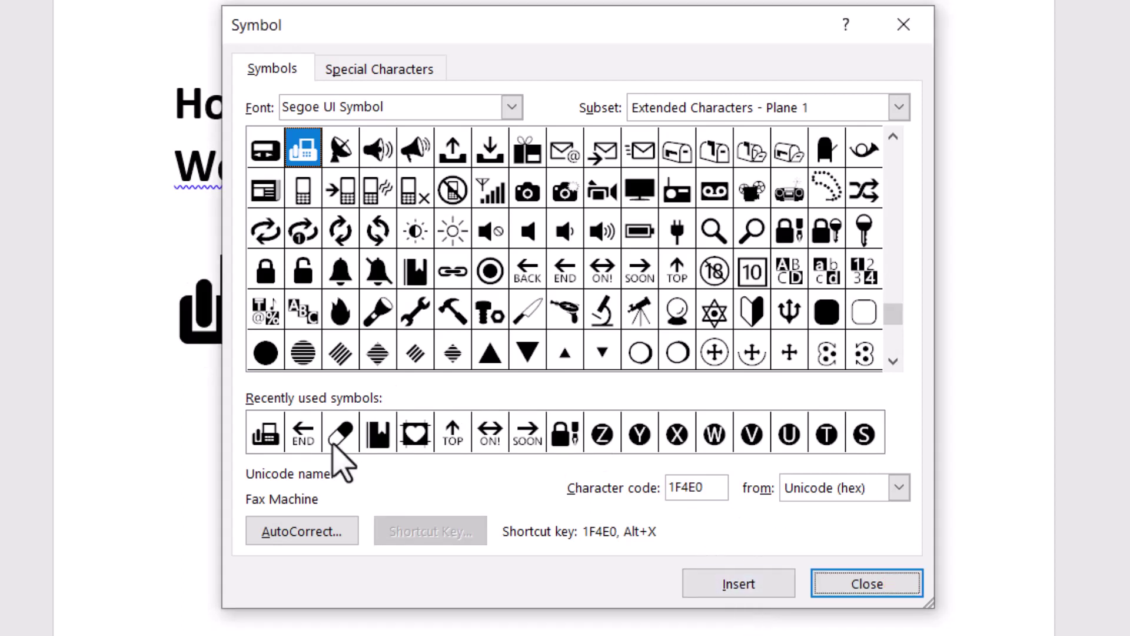